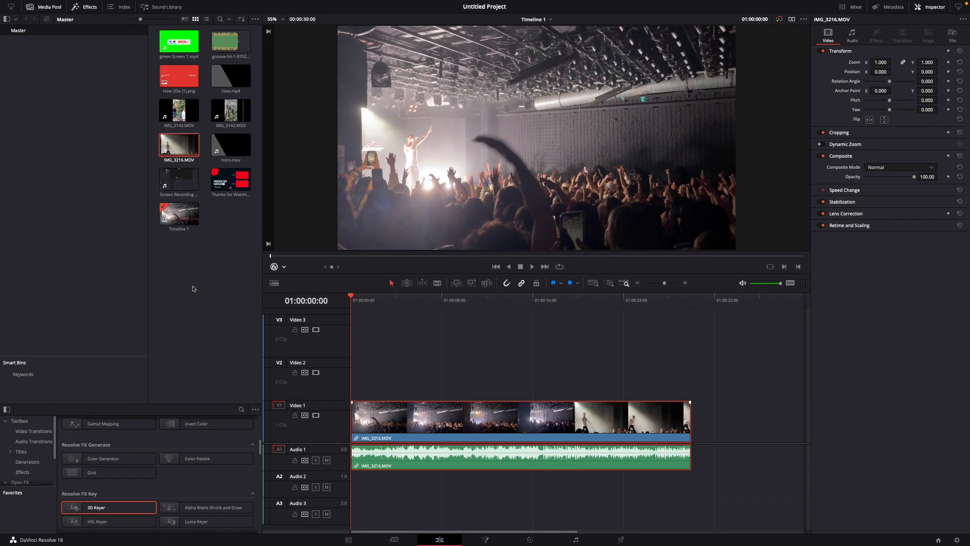
Step: Set the project's frame interpolation retime process to Optical Flow in the project settings and save the settings
{"action": "mouse_move", "coordinate": [187, 2]}
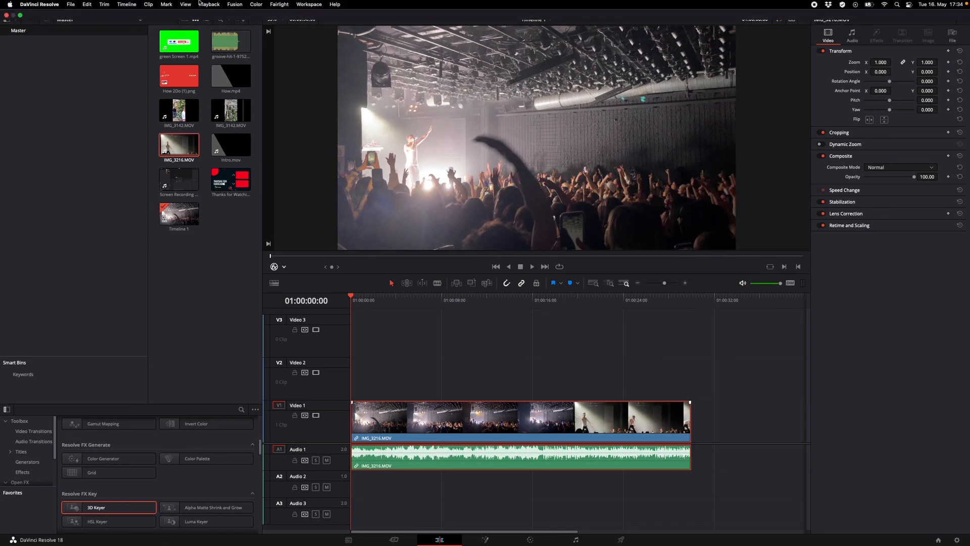
{"action": "left_click", "coordinate": [71, 4]}
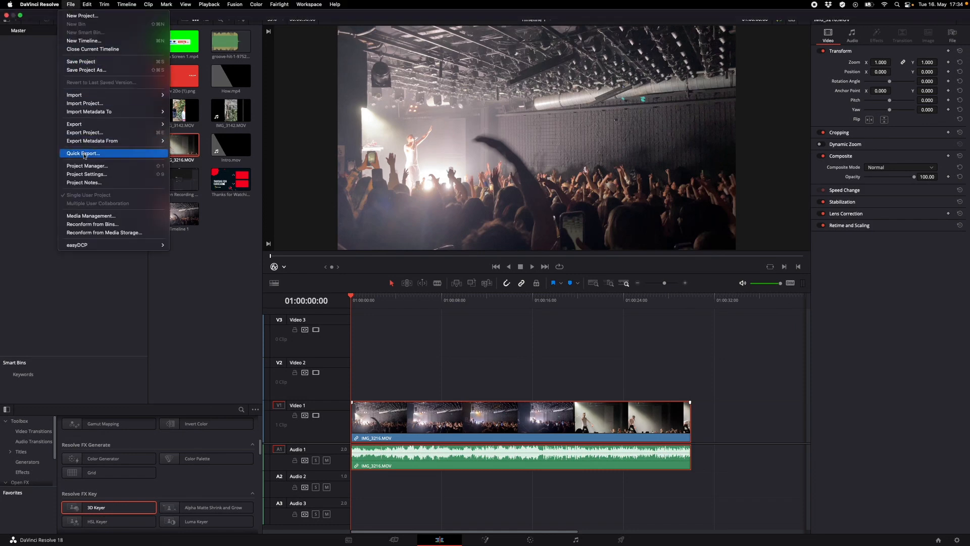
{"action": "left_click", "coordinate": [83, 172]}
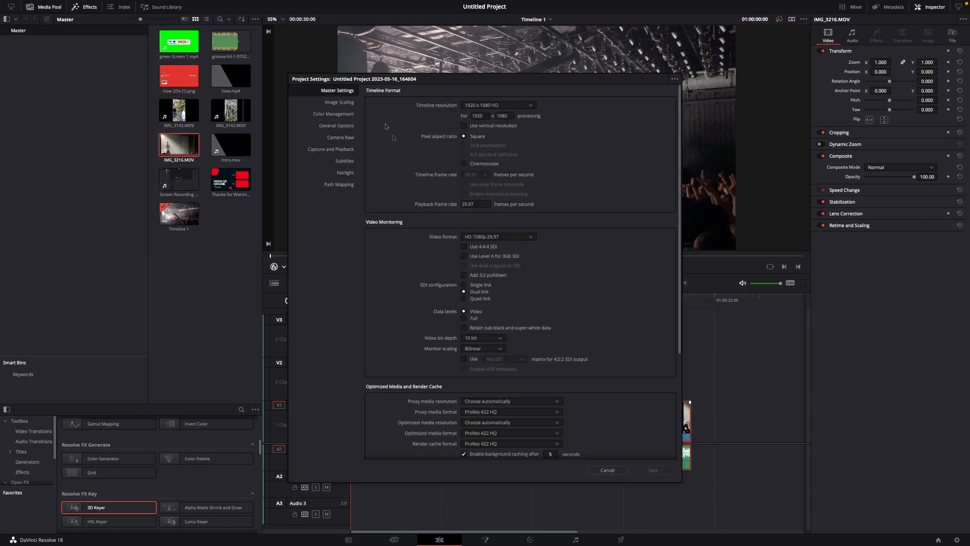
{"action": "scroll", "coordinate": [403, 224], "scroll_direction": "down", "scroll_amount": 5}
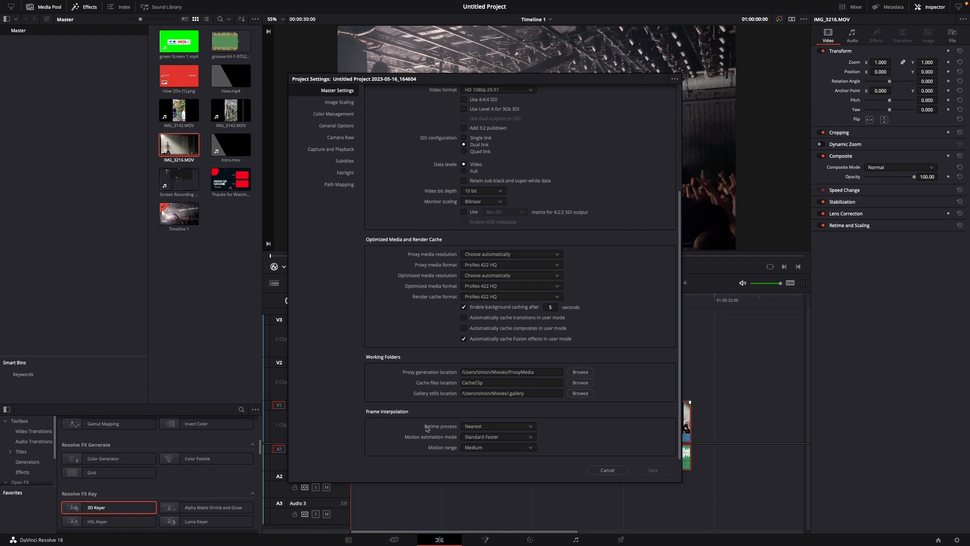
{"action": "left_click", "coordinate": [479, 430]}
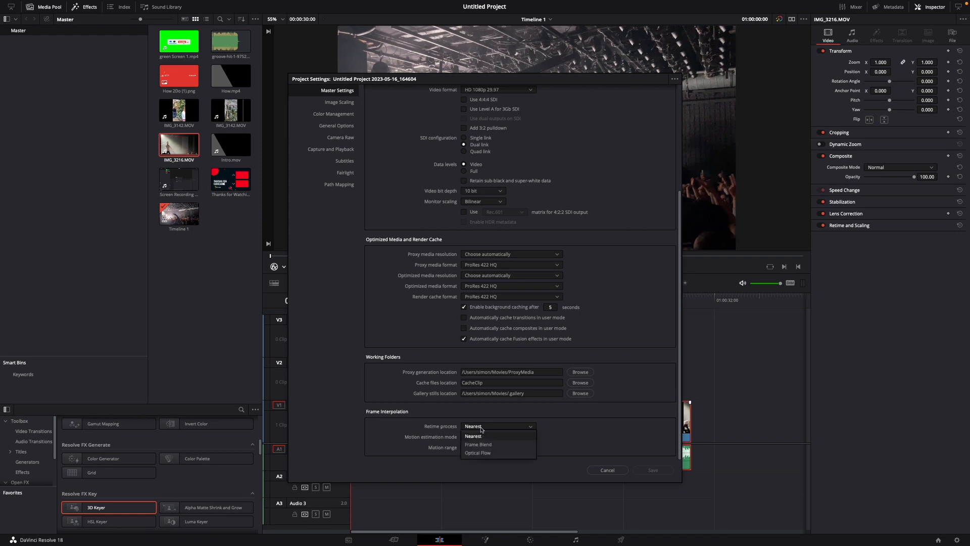
{"action": "left_click", "coordinate": [478, 453]}
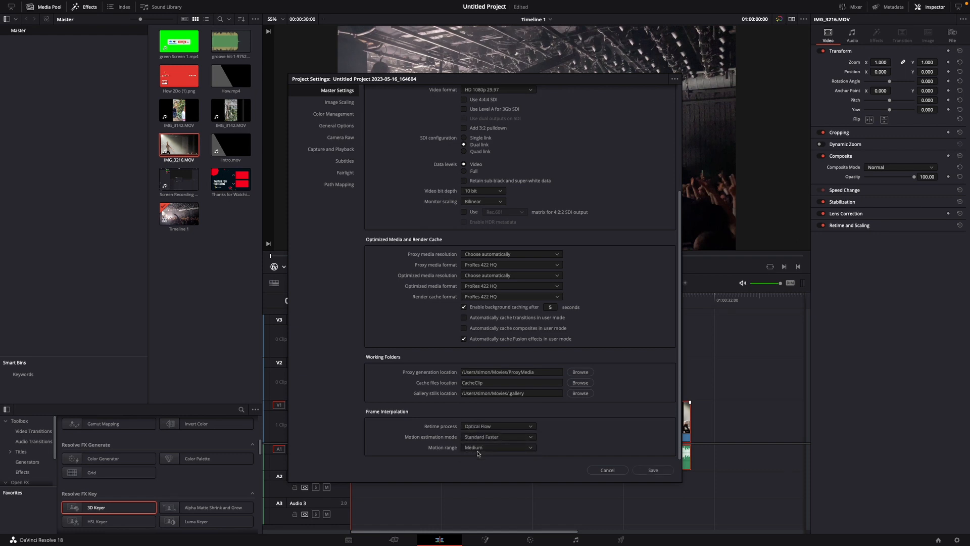
{"action": "left_click", "coordinate": [651, 469]}
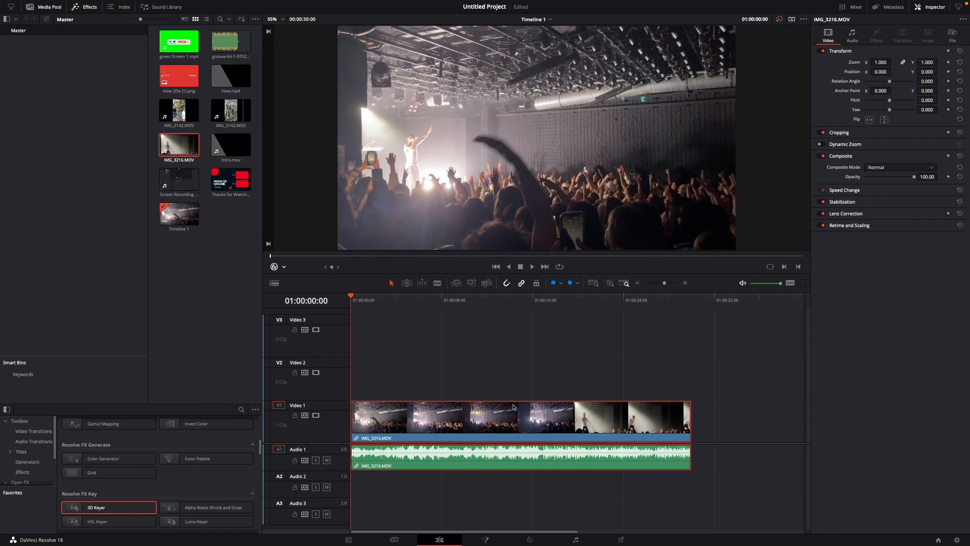
Step: Change the speed of the IMG_3216.MOV timeline clip to 50% and play it back briefly
{"action": "right_click", "coordinate": [502, 428]}
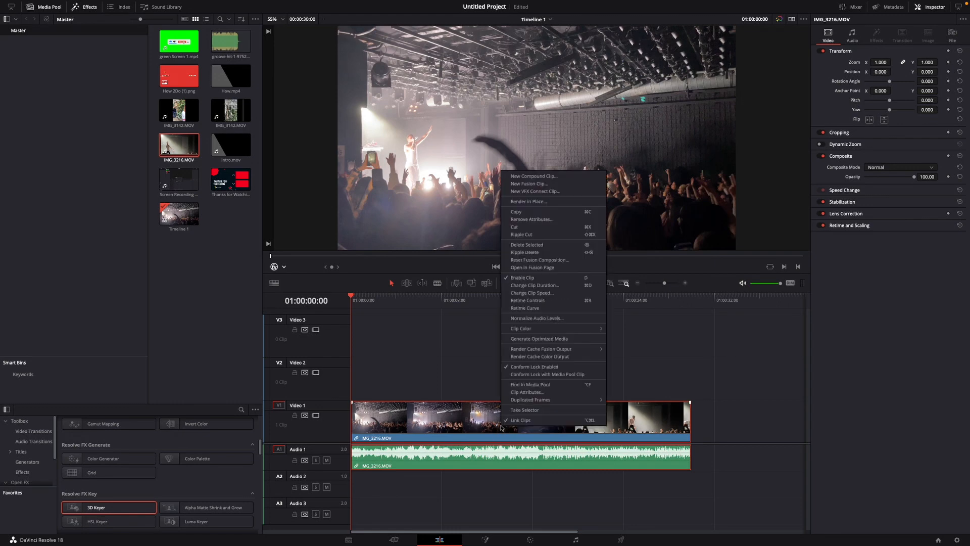
{"action": "left_click", "coordinate": [540, 293]}
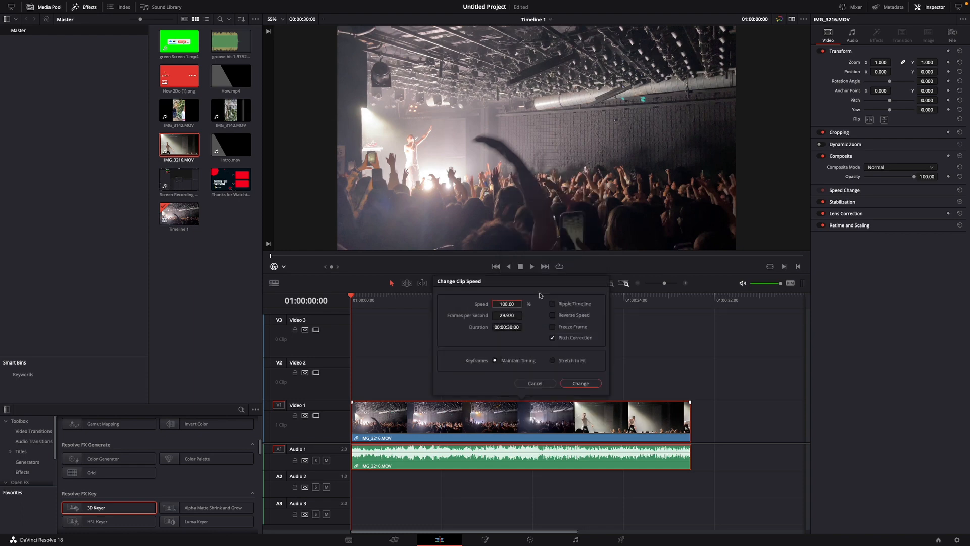
{"action": "left_click", "coordinate": [508, 304]}
{"action": "type", "text": "50"}
{"action": "left_click", "coordinate": [571, 384]}
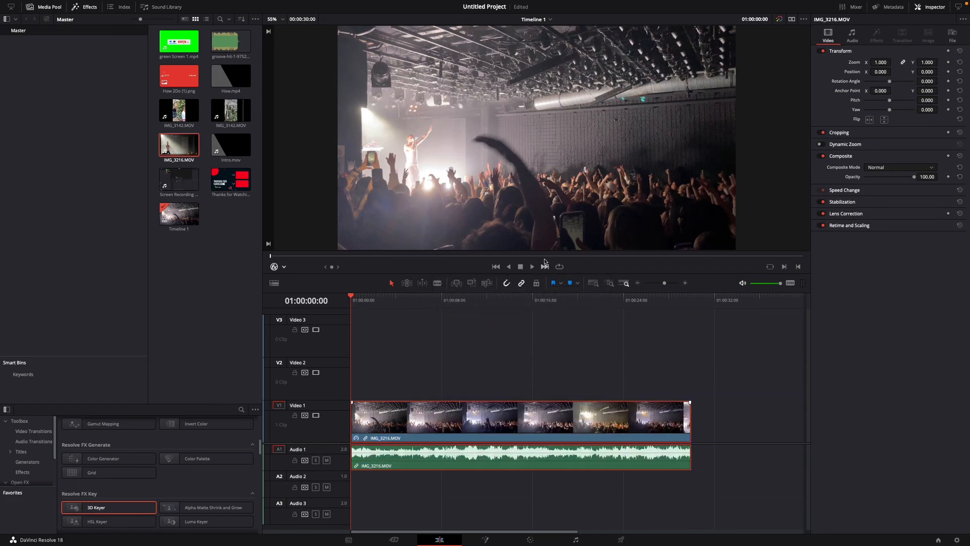
{"action": "left_click", "coordinate": [533, 266]}
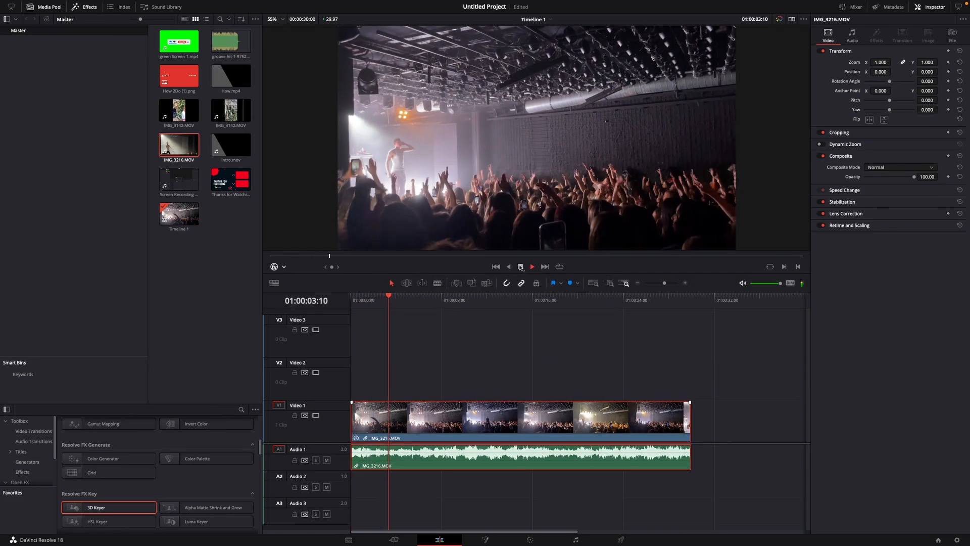
{"action": "left_click", "coordinate": [521, 267]}
Step: Delete the slowed clip and place a fresh copy of IMG_3216.MOV at the start of the Video 2 track
{"action": "key", "text": "Delete"}
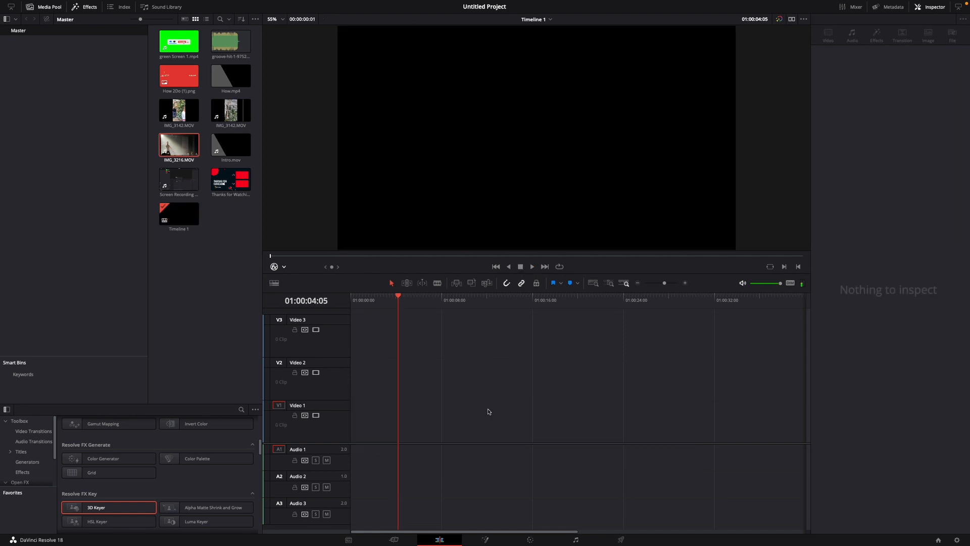
{"action": "left_click", "coordinate": [175, 151]}
{"action": "left_click_drag", "start_coordinate": [176, 151], "coordinate": [354, 377]}
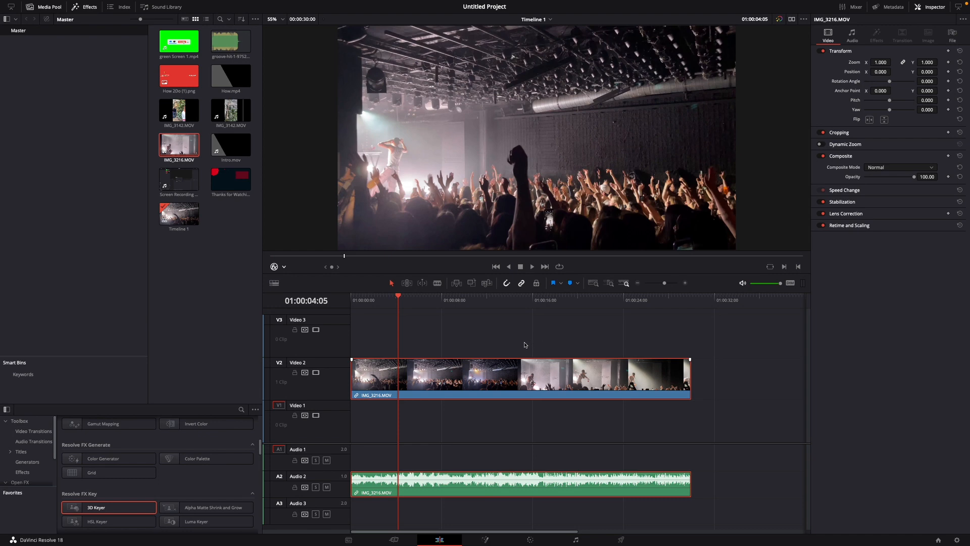
Step: Show the retime controls on the Video 2 clip and change its speed to 25%
{"action": "right_click", "coordinate": [501, 375]}
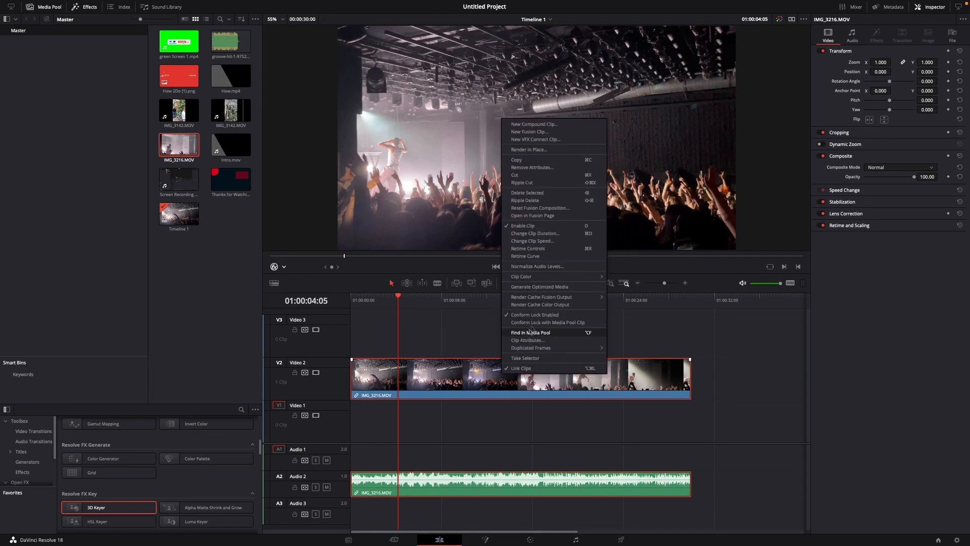
{"action": "left_click", "coordinate": [528, 249]}
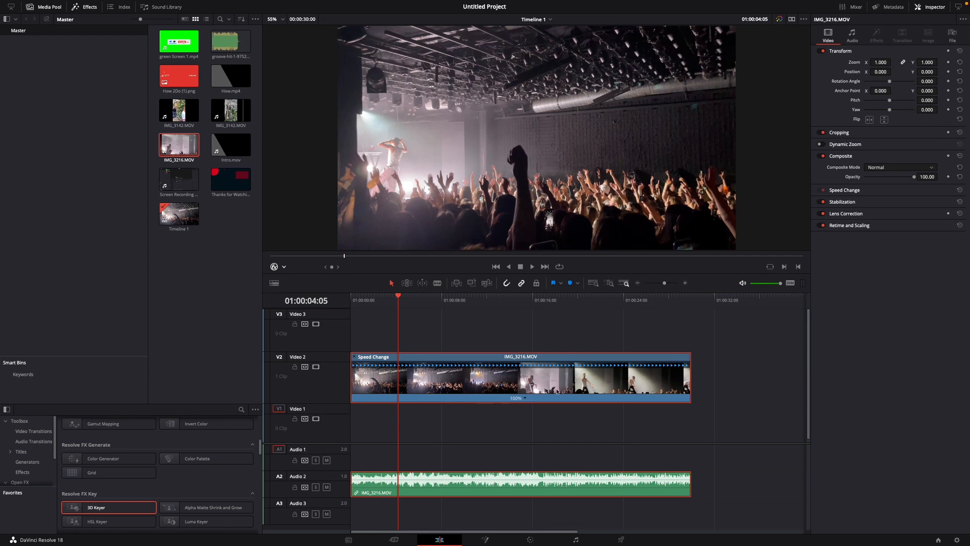
{"action": "left_click", "coordinate": [526, 399]}
{"action": "mouse_move", "coordinate": [547, 427]}
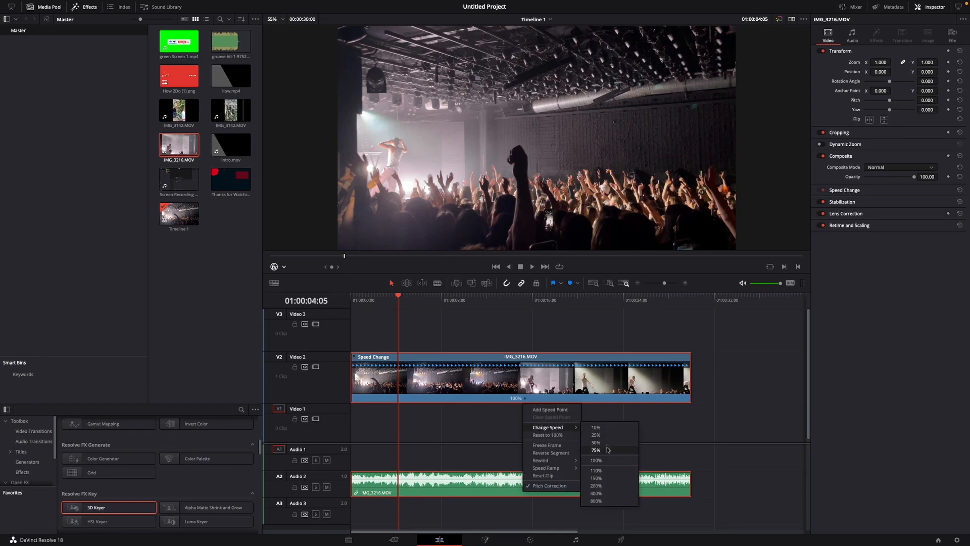
{"action": "left_click", "coordinate": [597, 435]}
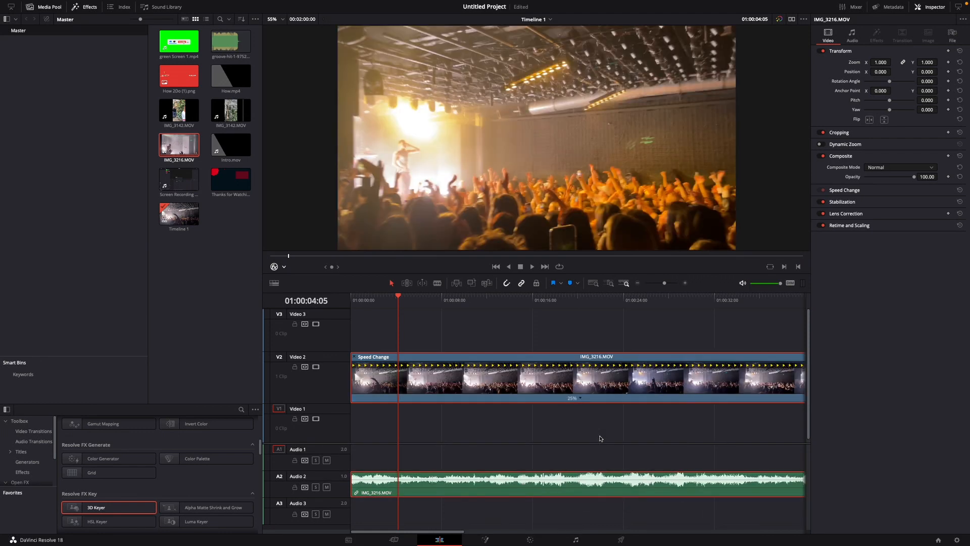
Step: Play the slowed clip from the start of the timeline, stop playback, and undo the retiming
{"action": "left_click_drag", "start_coordinate": [398, 298], "coordinate": [351, 298]}
{"action": "left_click", "coordinate": [534, 268]}
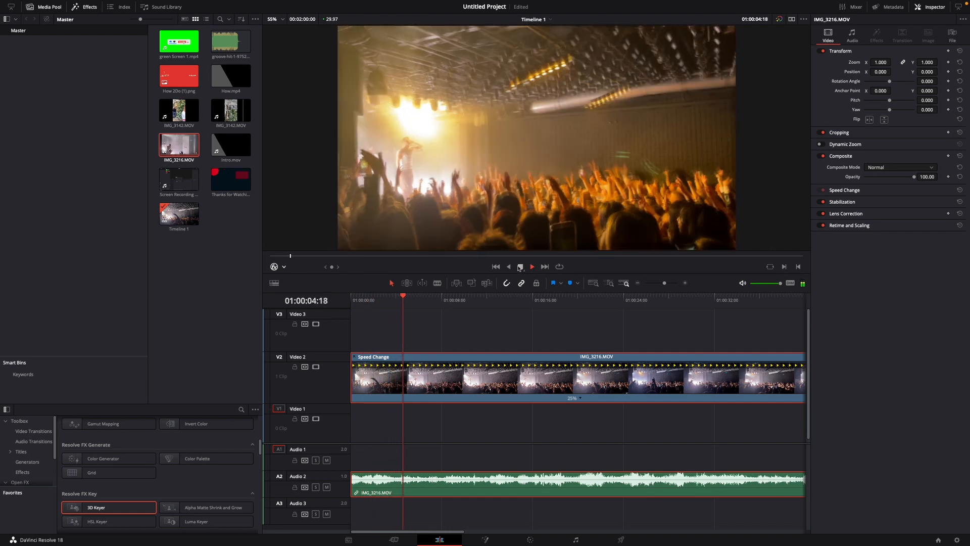
{"action": "left_click", "coordinate": [521, 267]}
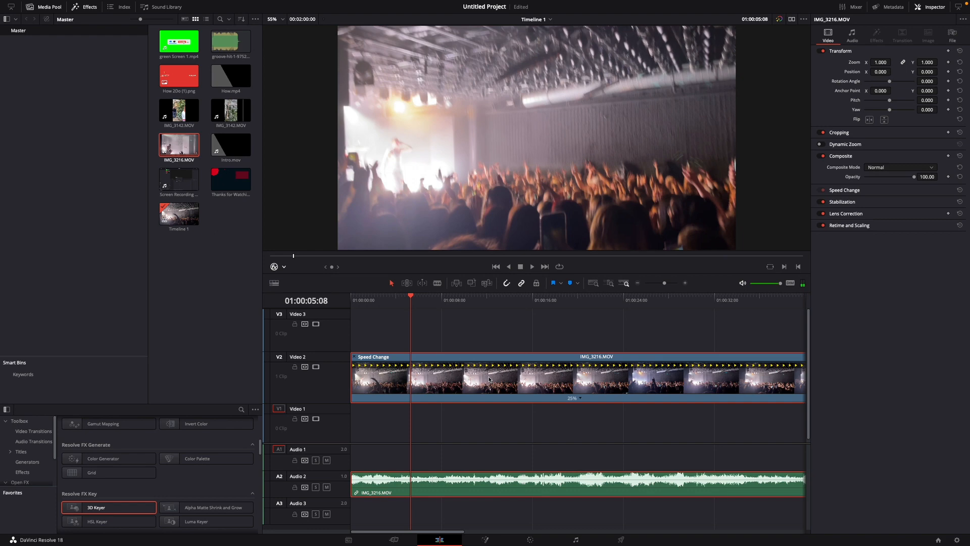
{"action": "key", "text": "ctrl+z"}
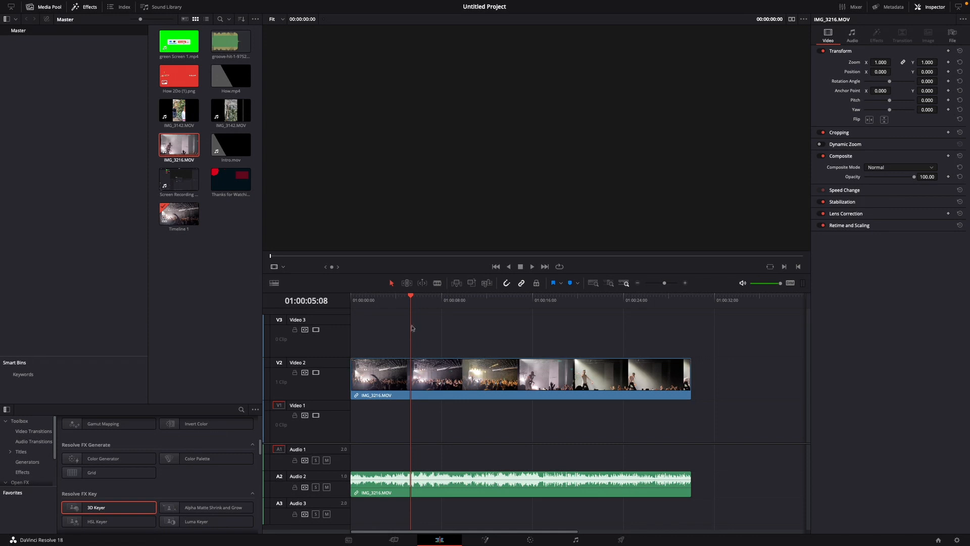
Step: Cut the Video 2 clip with the blade at 01:00:07:02 and 01:00:09:26 to isolate a short middle segment
{"action": "left_click", "coordinate": [428, 367]}
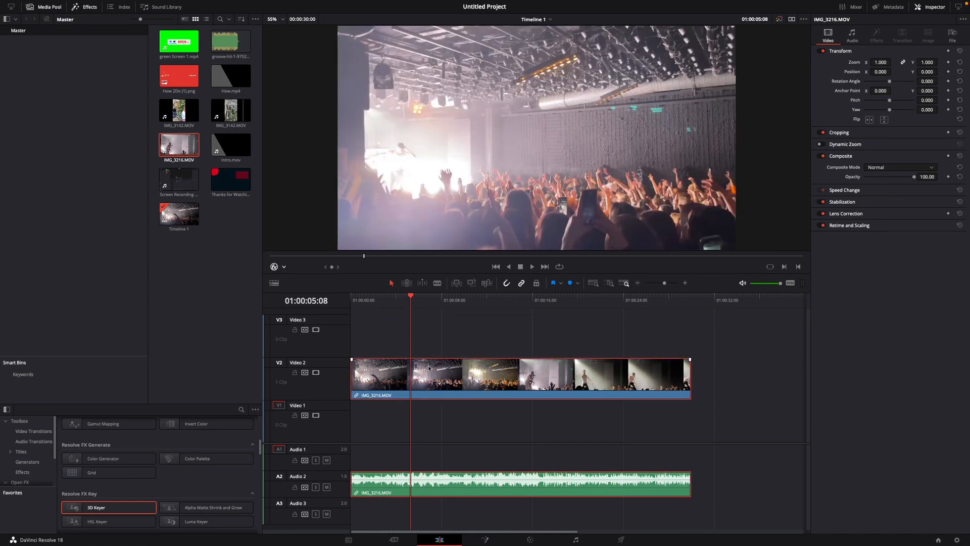
{"action": "left_click", "coordinate": [438, 283]}
{"action": "left_click_drag", "start_coordinate": [412, 297], "coordinate": [431, 302]}
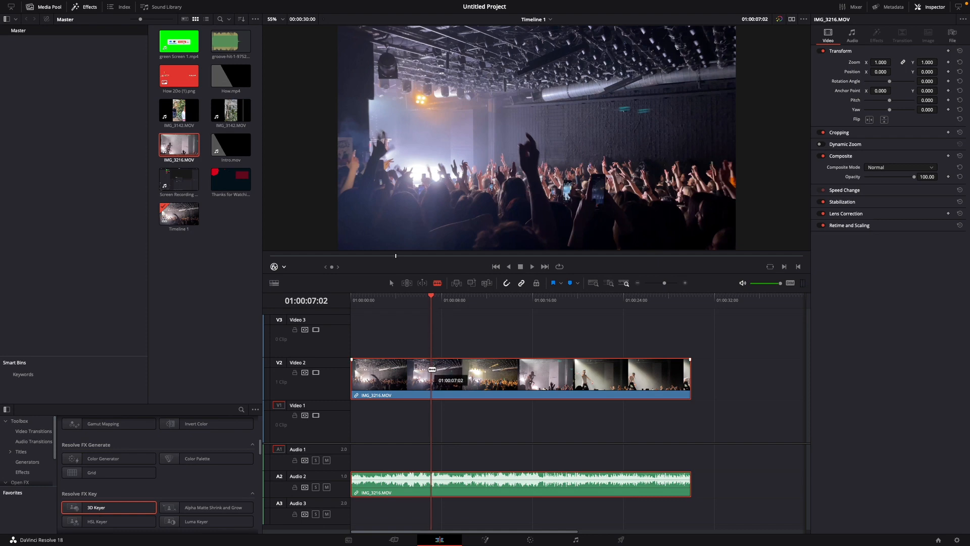
{"action": "left_click", "coordinate": [432, 369]}
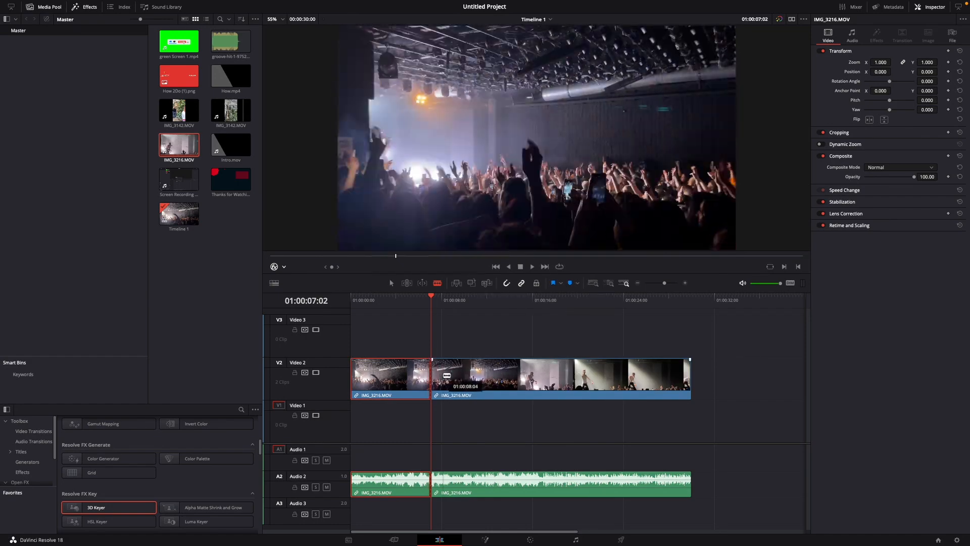
{"action": "left_click", "coordinate": [438, 299]}
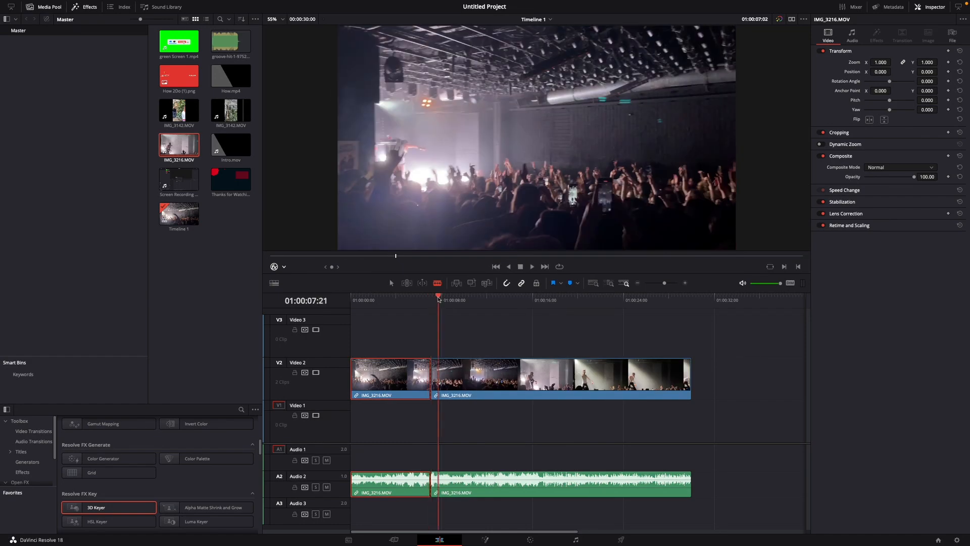
{"action": "left_click_drag", "start_coordinate": [438, 298], "coordinate": [463, 302]}
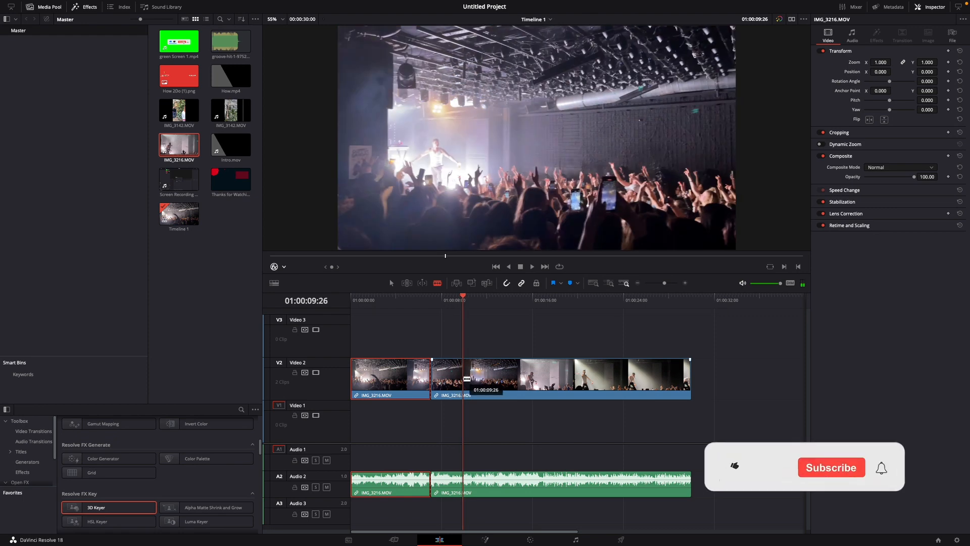
{"action": "left_click", "coordinate": [465, 378]}
{"action": "left_click", "coordinate": [535, 298]}
{"action": "left_click", "coordinate": [391, 282]}
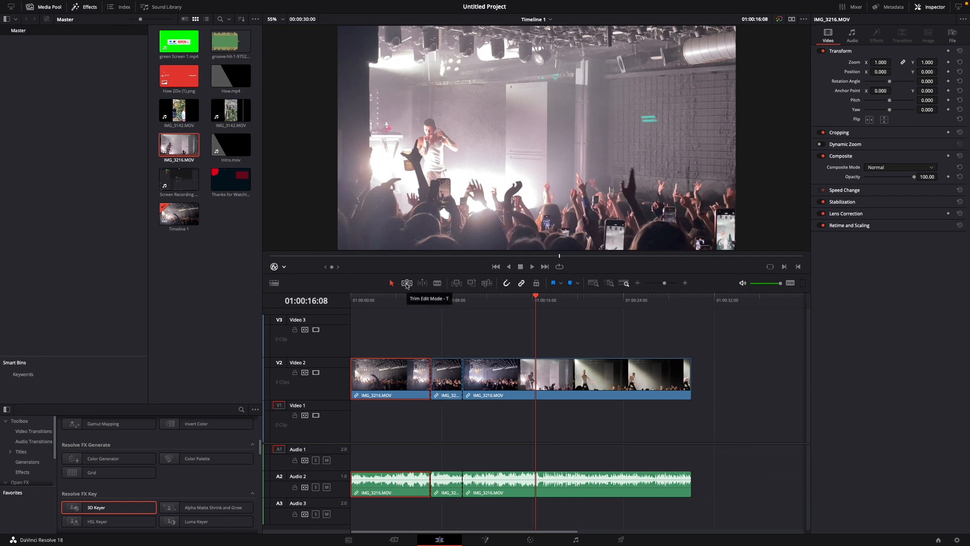
Step: Show the retime controls on the short middle segment, change its speed to 50%, and play the timeline from before it
{"action": "left_click", "coordinate": [406, 283]}
{"action": "left_click", "coordinate": [441, 366]}
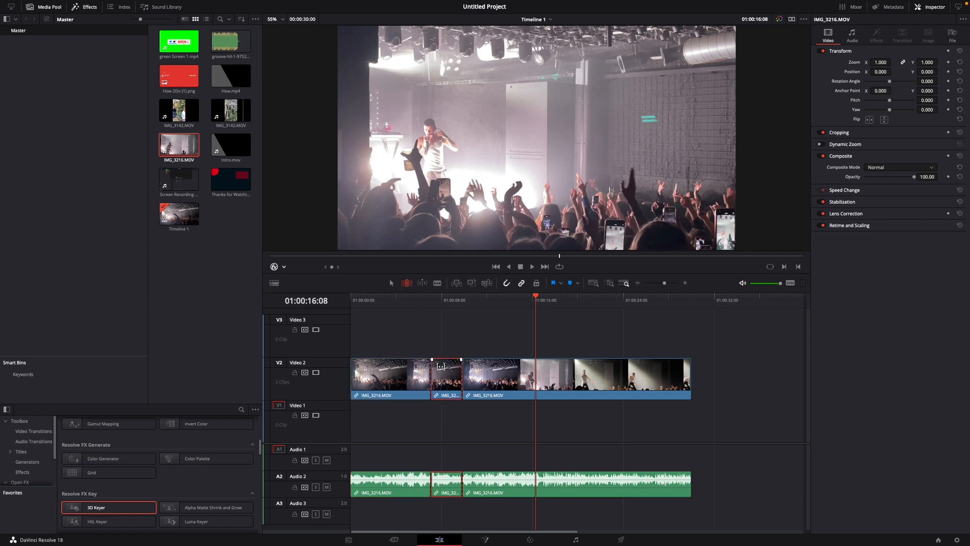
{"action": "right_click", "coordinate": [442, 374]}
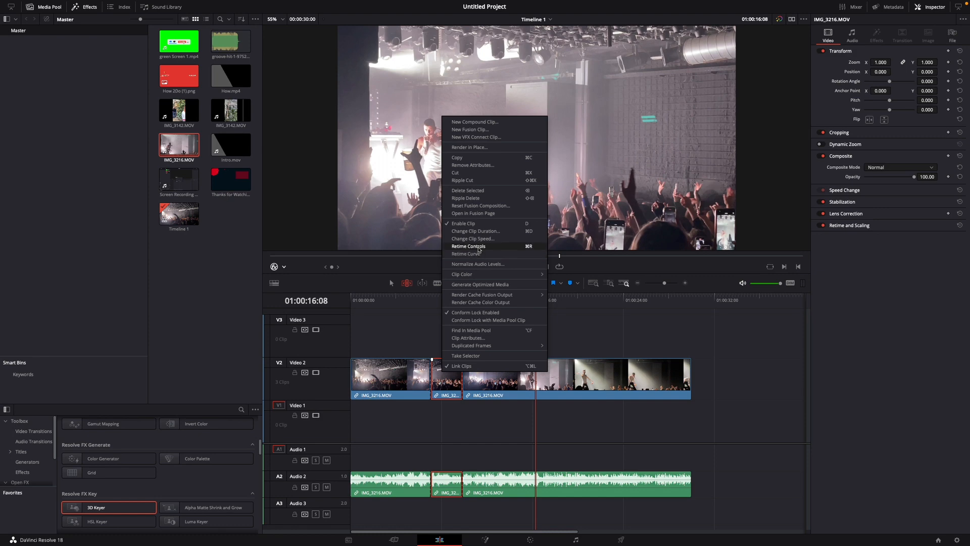
{"action": "left_click", "coordinate": [469, 246]}
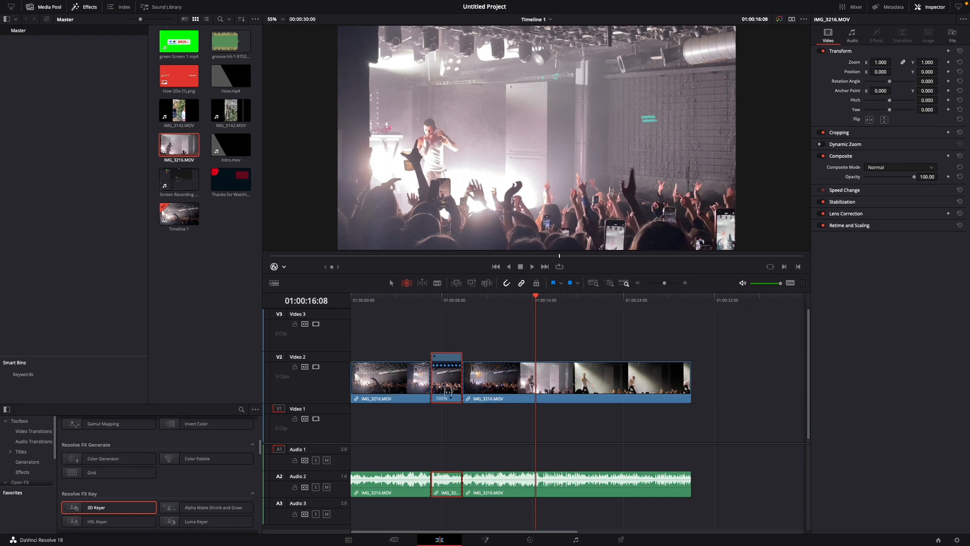
{"action": "left_click", "coordinate": [452, 399]}
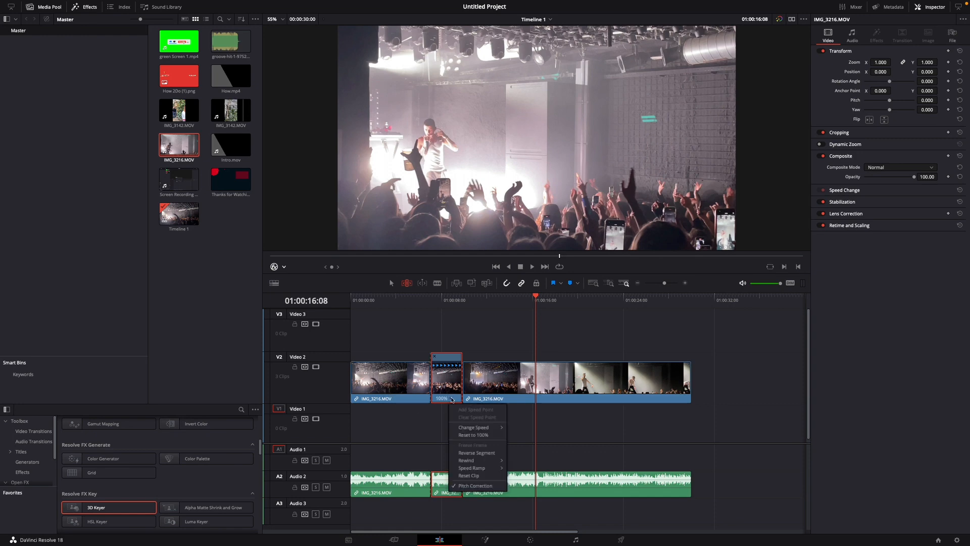
{"action": "mouse_move", "coordinate": [473, 429]}
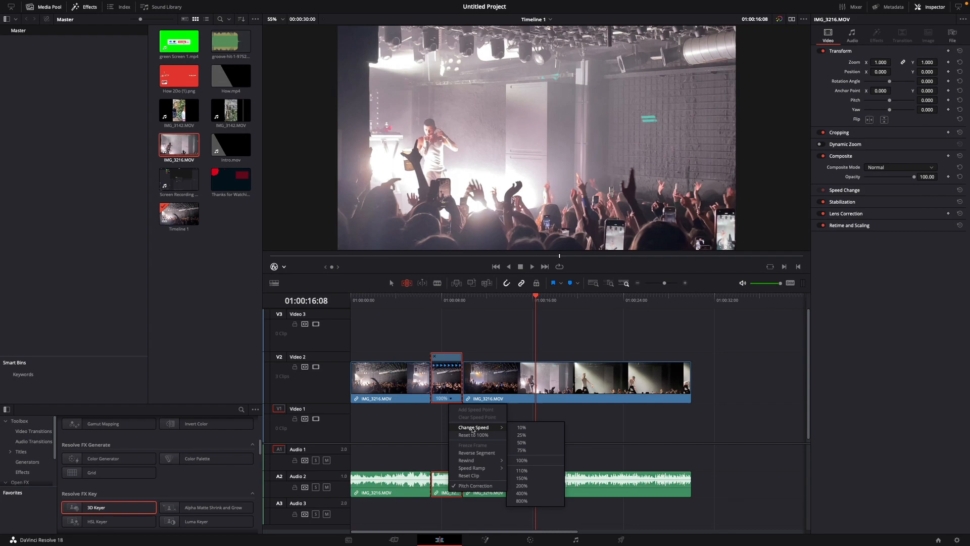
{"action": "left_click", "coordinate": [527, 442]}
{"action": "left_click_drag", "start_coordinate": [543, 299], "coordinate": [387, 298]}
{"action": "left_click", "coordinate": [533, 268]}
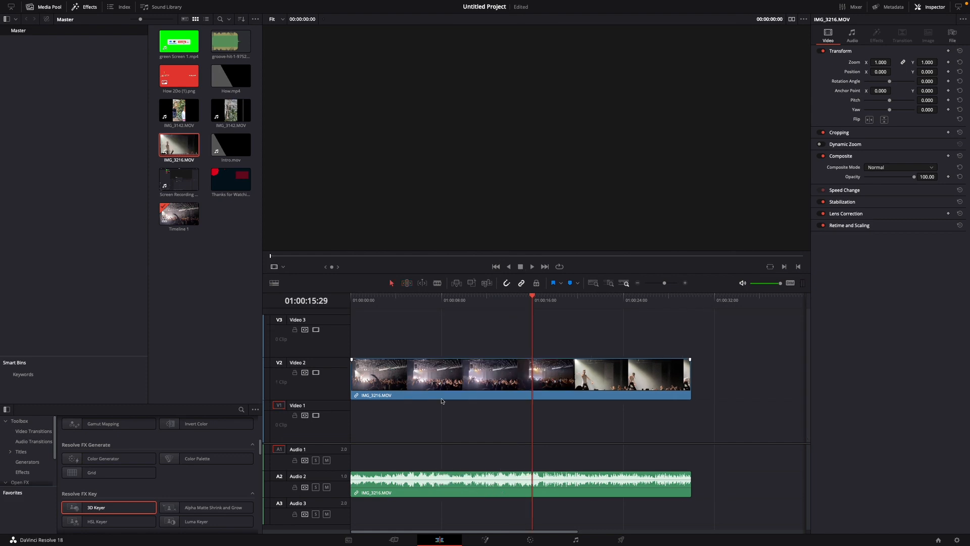
Step: Save the project and show the retime controls on the Video 2 clip
{"action": "key", "text": "ctrl+s"}
{"action": "left_click", "coordinate": [448, 381]}
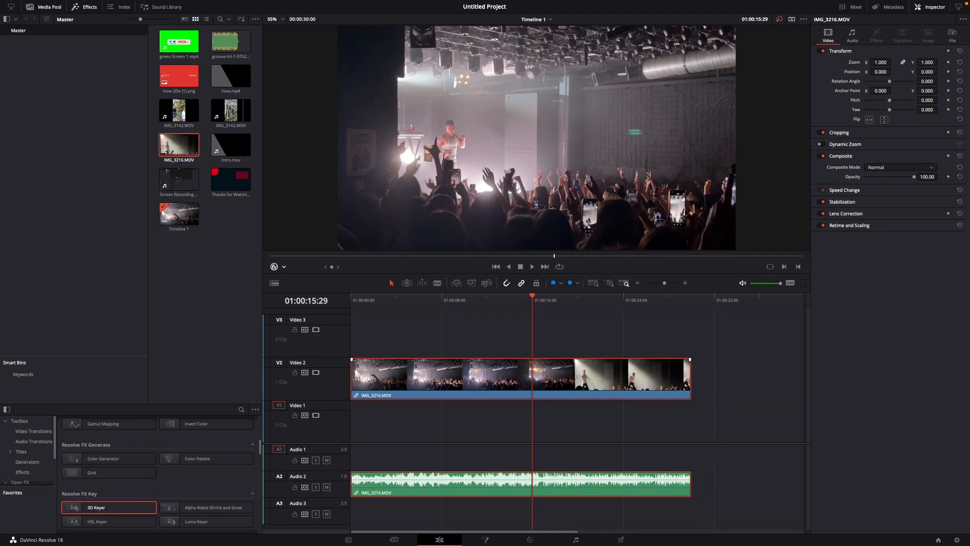
{"action": "right_click", "coordinate": [446, 381]}
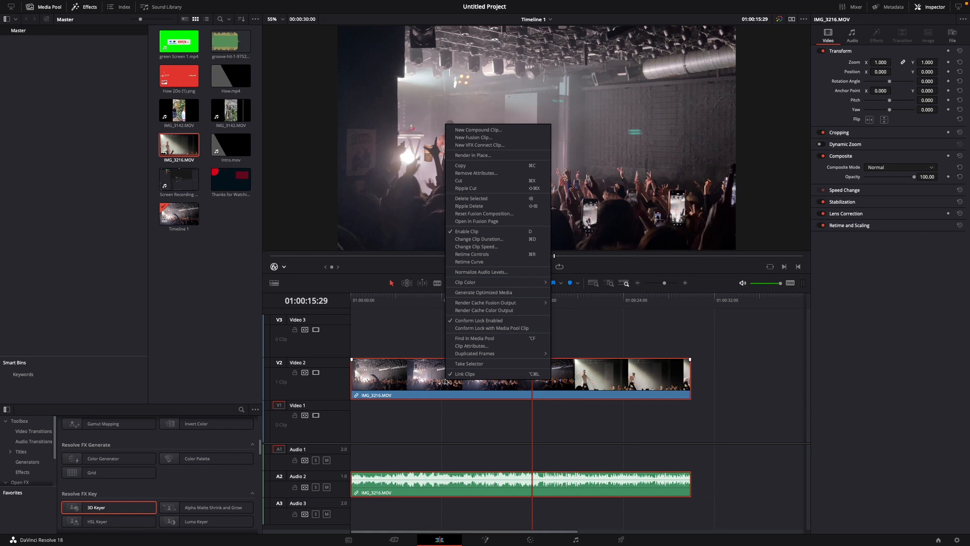
{"action": "left_click", "coordinate": [501, 256]}
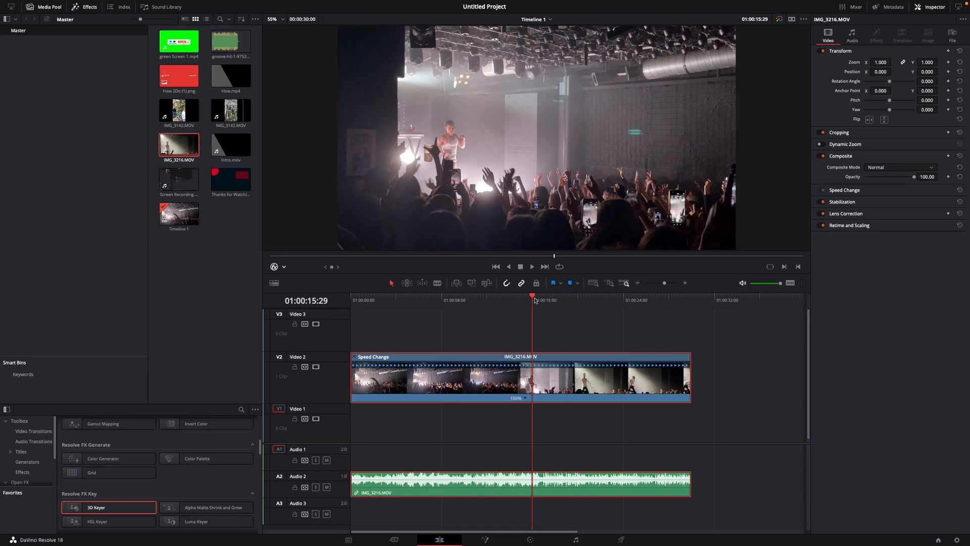
Step: Add a speed point to the Video 2 clip at 01:00:07:08
{"action": "left_click_drag", "start_coordinate": [533, 297], "coordinate": [512, 298]}
{"action": "left_click_drag", "start_coordinate": [450, 302], "coordinate": [434, 303]}
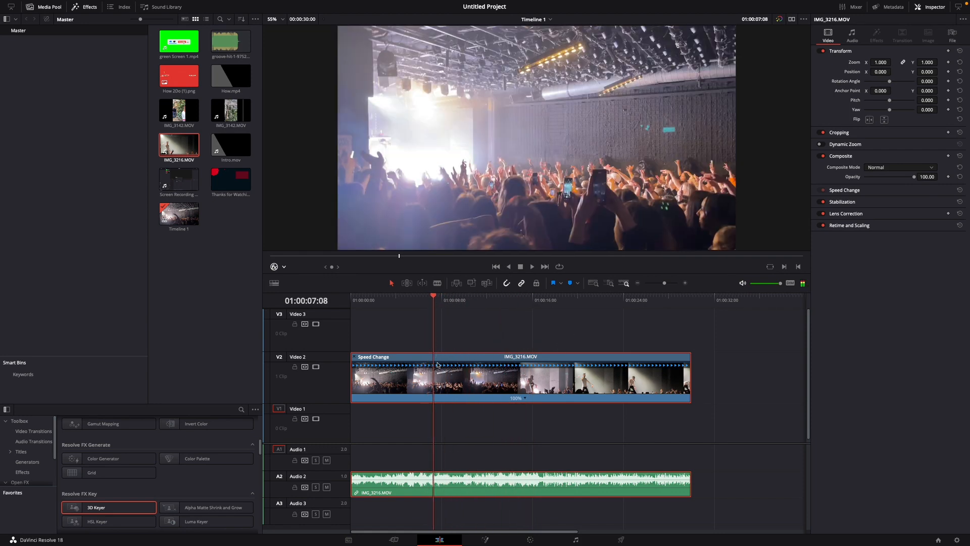
{"action": "left_click", "coordinate": [525, 399]}
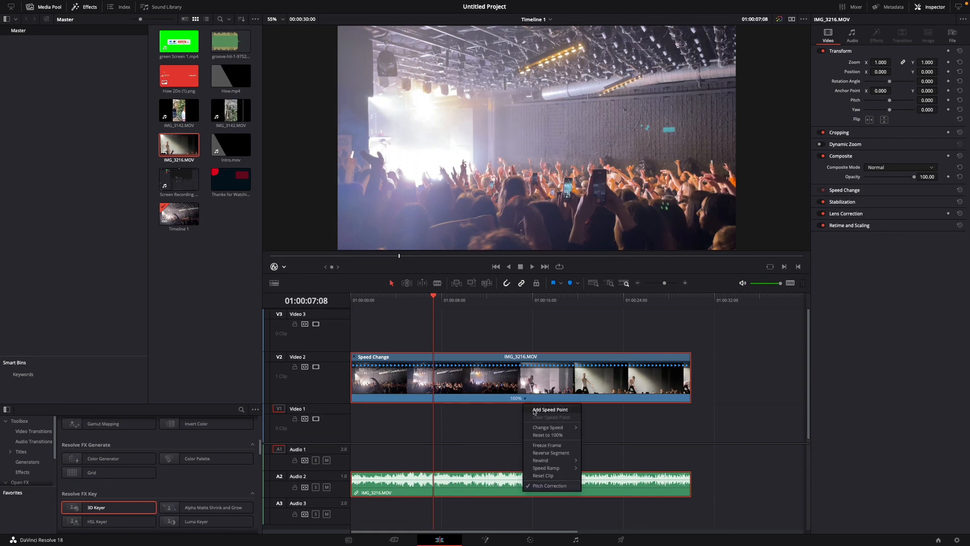
{"action": "left_click", "coordinate": [564, 409]}
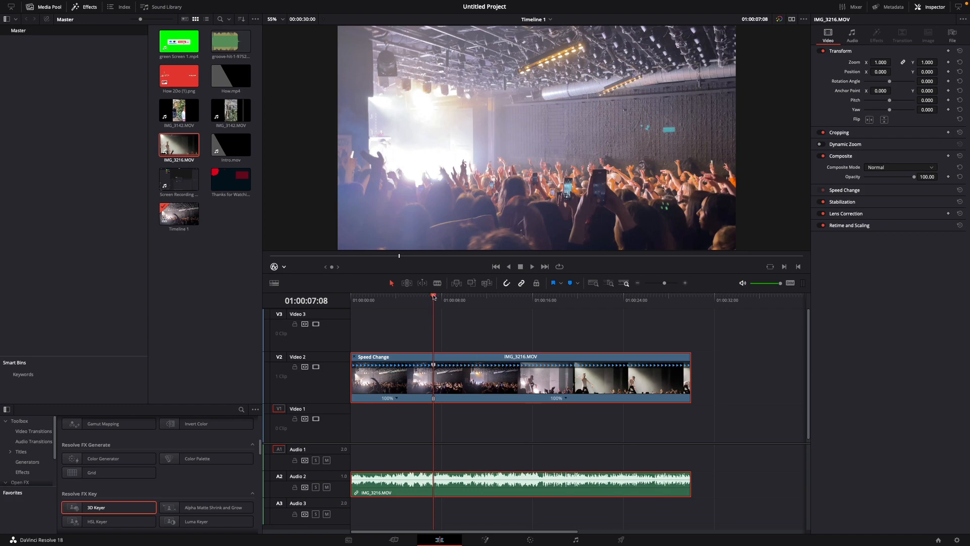
Step: Add a second speed point to the Video 2 clip at 01:00:12:16, and move the playhead on to 01:00:22:13
{"action": "left_click_drag", "start_coordinate": [433, 296], "coordinate": [493, 304]}
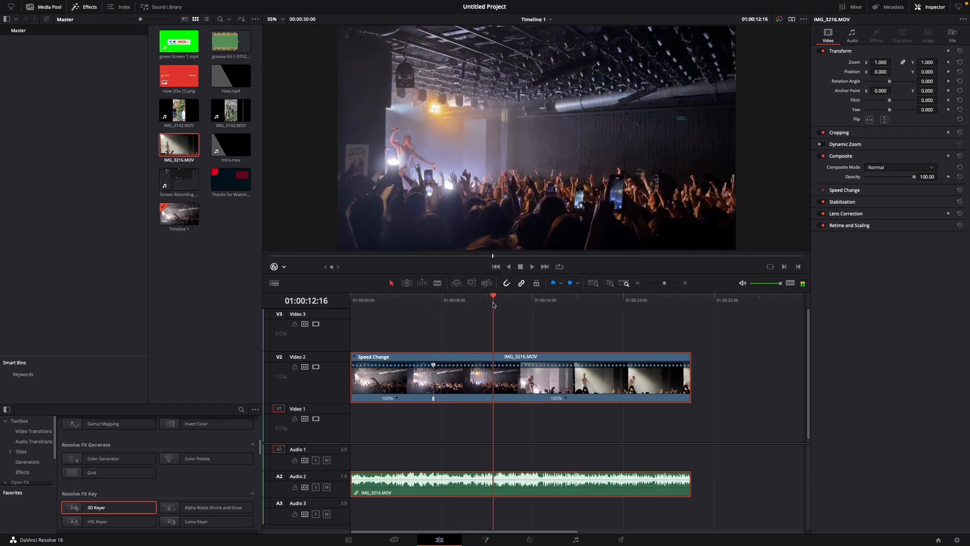
{"action": "left_click", "coordinate": [567, 399]}
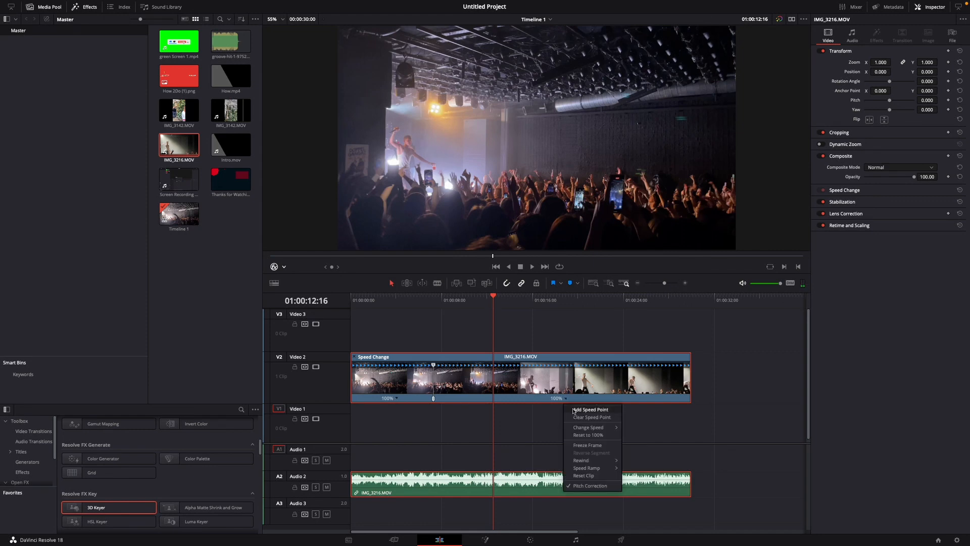
{"action": "left_click", "coordinate": [574, 410]}
{"action": "left_click_drag", "start_coordinate": [493, 295], "coordinate": [606, 295]}
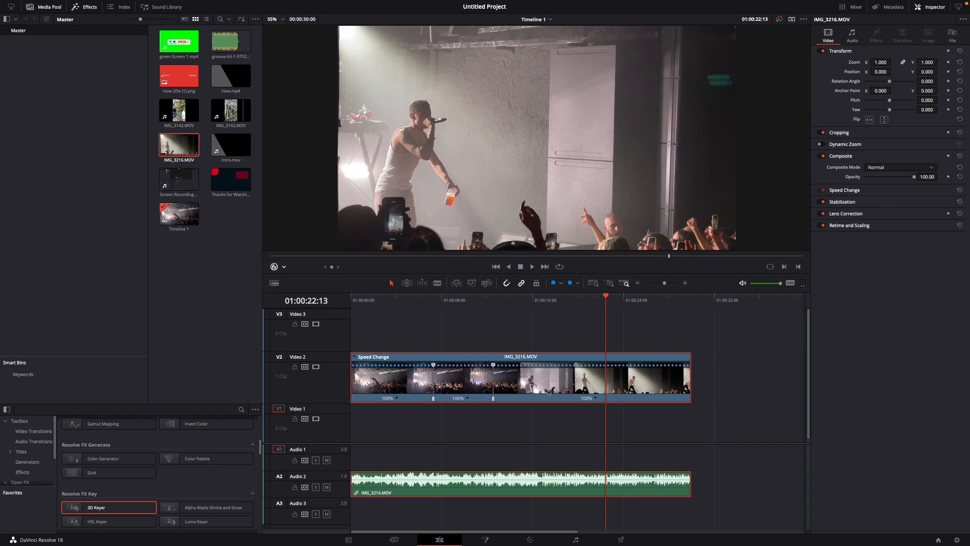
Step: Change the speed of the segment between the two speed points to 75% and of the first segment to 50%
{"action": "left_click", "coordinate": [468, 400]}
{"action": "mouse_move", "coordinate": [486, 428]}
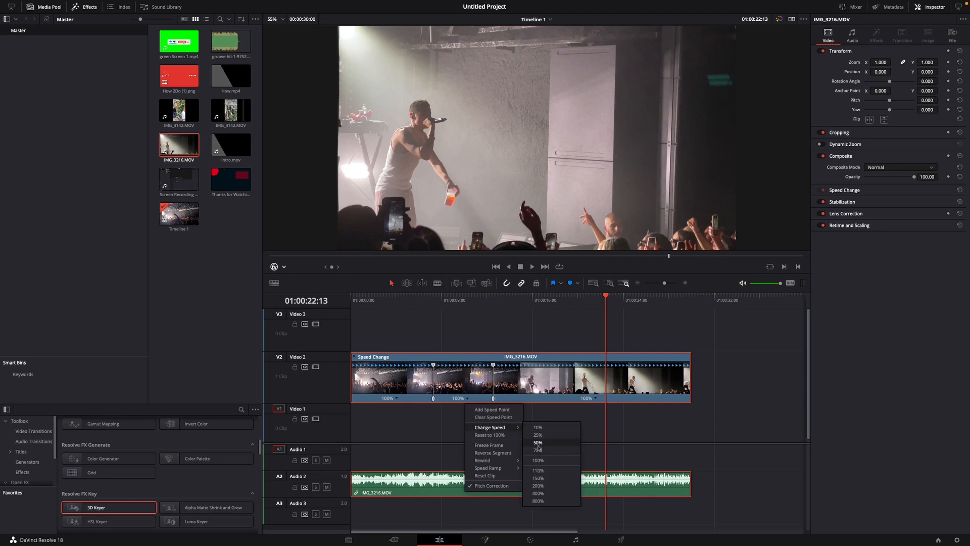
{"action": "left_click", "coordinate": [538, 450]}
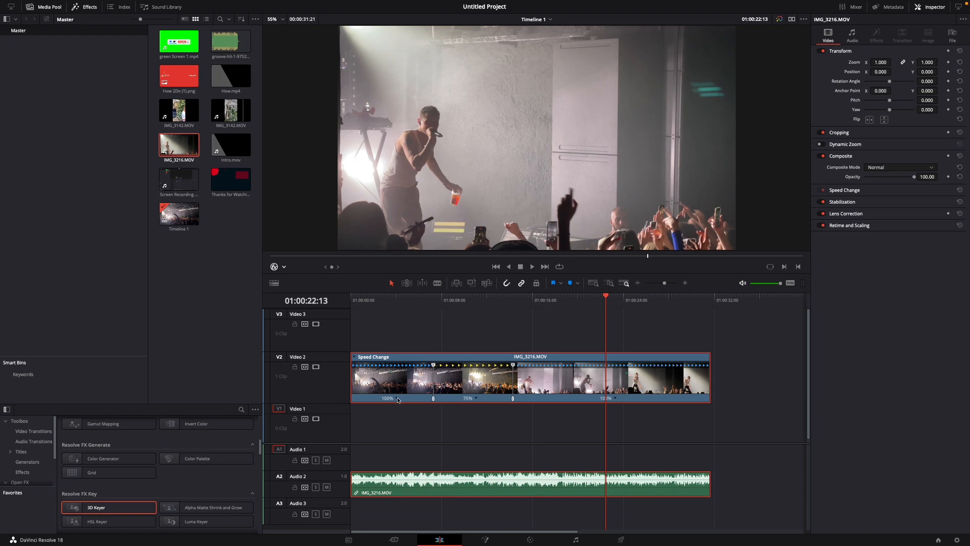
{"action": "left_click", "coordinate": [397, 398]}
{"action": "mouse_move", "coordinate": [422, 428]}
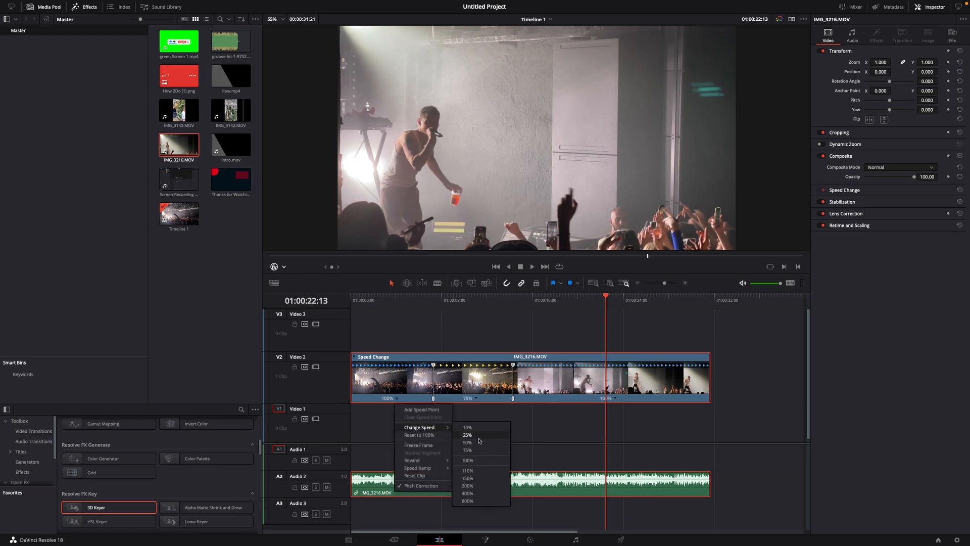
{"action": "left_click", "coordinate": [479, 443]}
Step: Play the retimed clip from within its first segment and stop playback at 01:00:09:17
{"action": "left_click_drag", "start_coordinate": [610, 299], "coordinate": [423, 299]}
{"action": "left_click", "coordinate": [531, 266]}
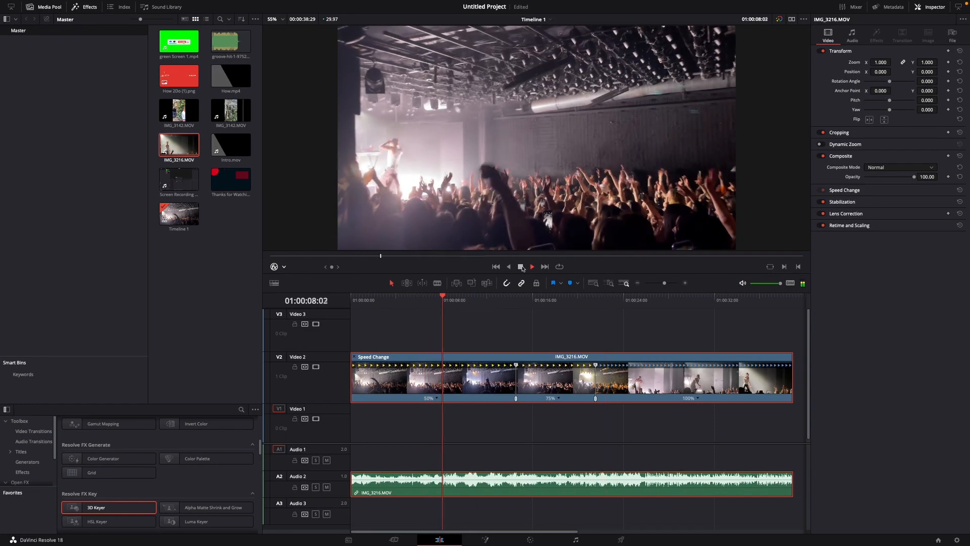
{"action": "left_click", "coordinate": [521, 266]}
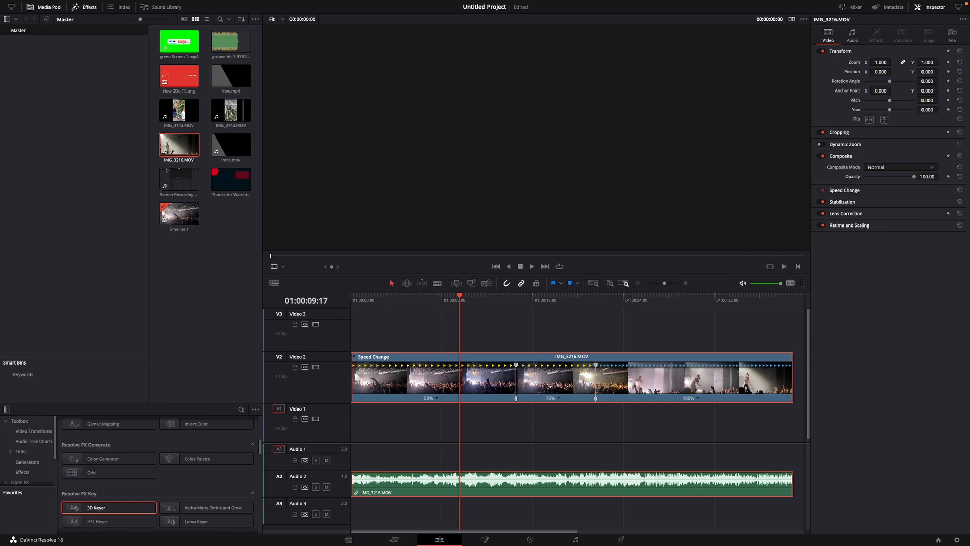